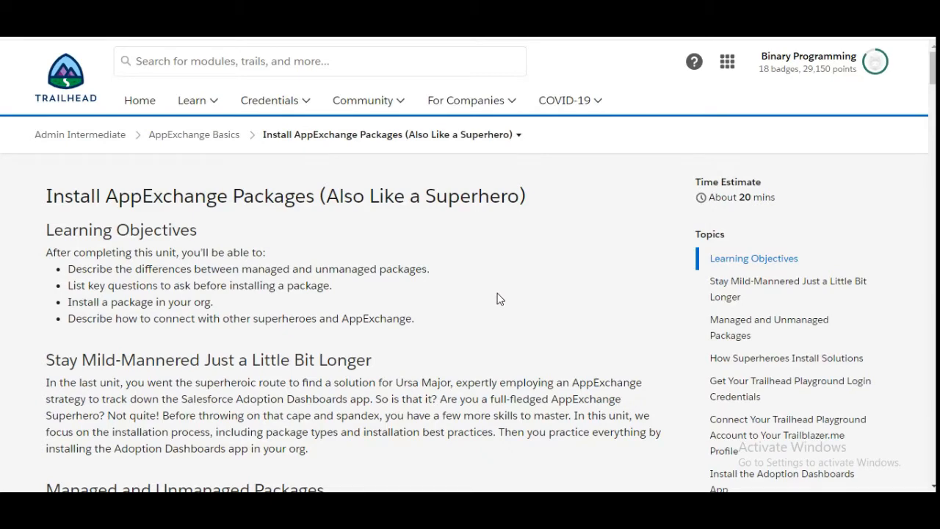
Jump to the end of the Trailhead unit and read the 'Install AppExchange Packages' challenge steps
key("End")
scroll(497, 299, "up", 4)
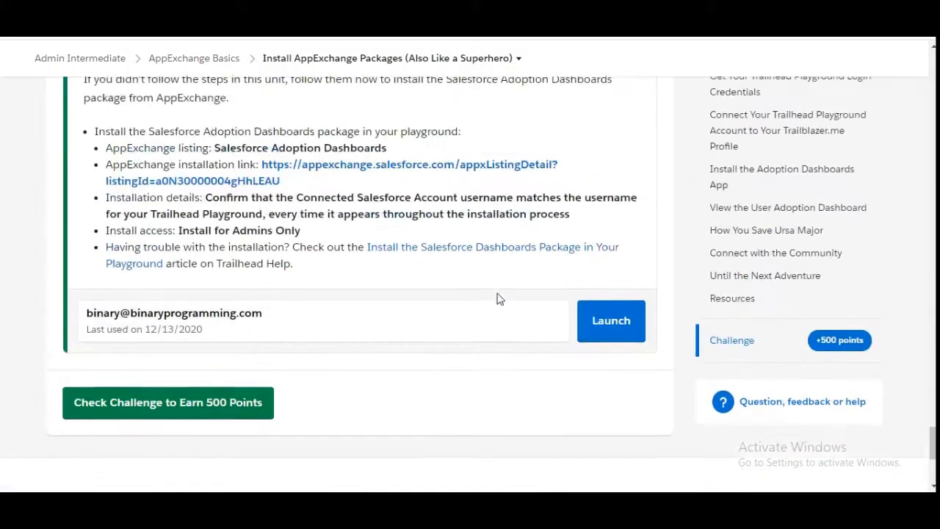
scroll(497, 298, "up", 3)
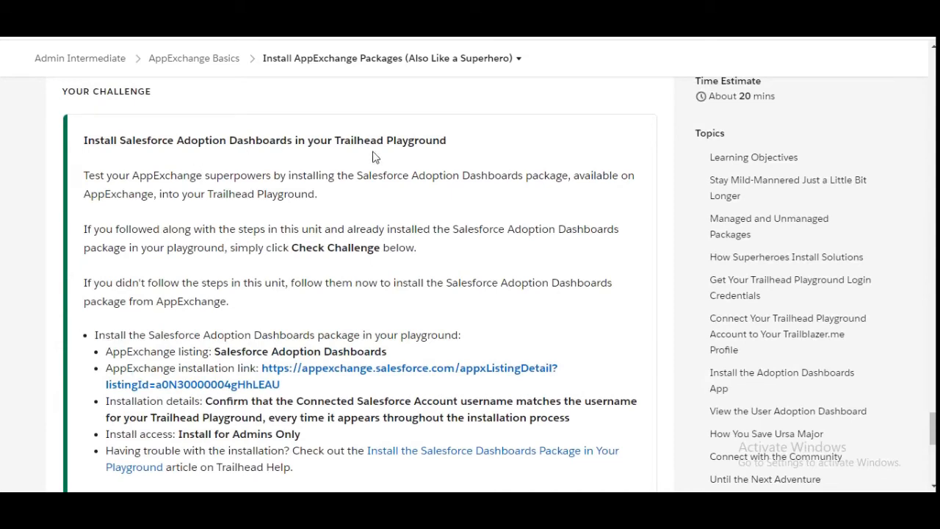
scroll(483, 156, "down", 1)
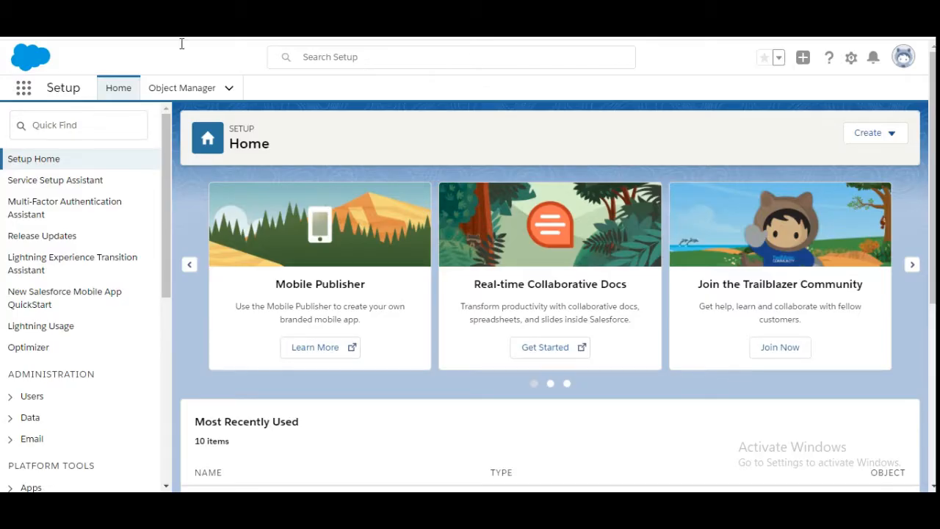
Open AppExchange through App Launcher > View All, and select 'Salesforce Adoption Dashboards' in the challenge text
left_click(22, 91)
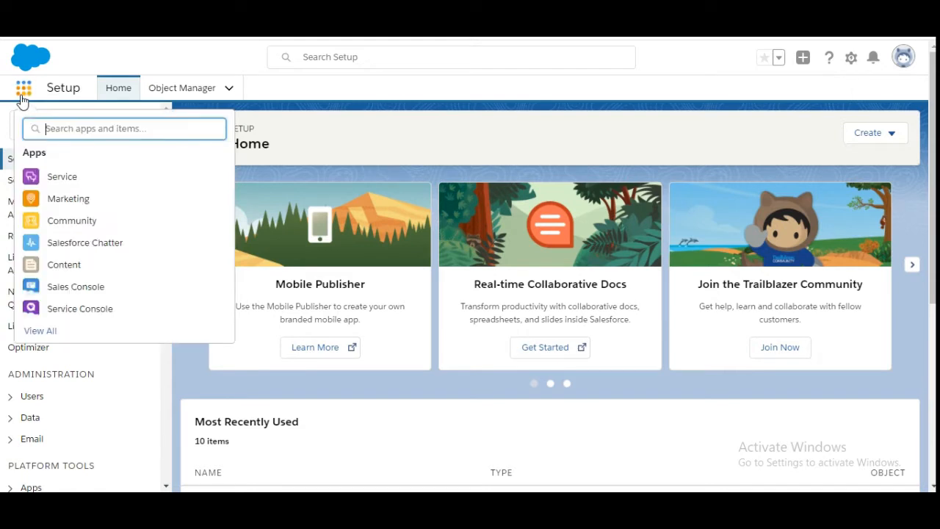
left_click(46, 335)
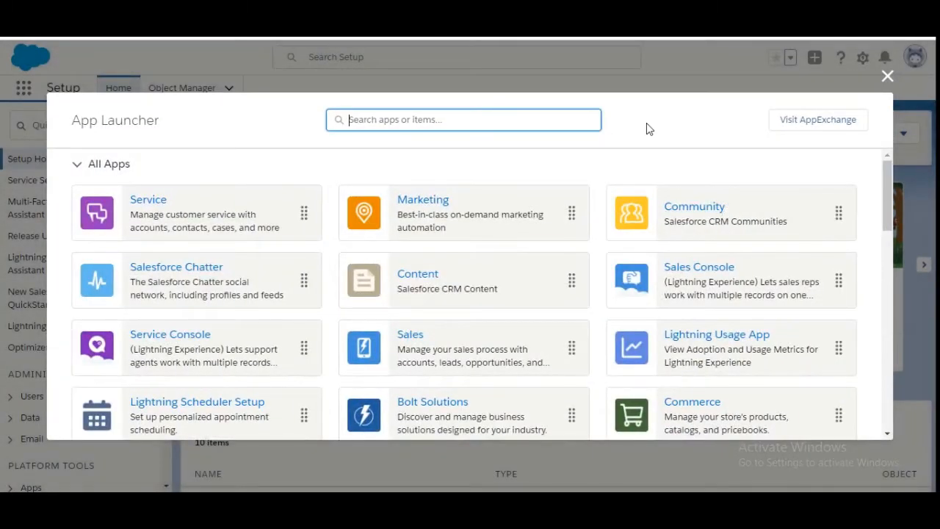
left_click(648, 127)
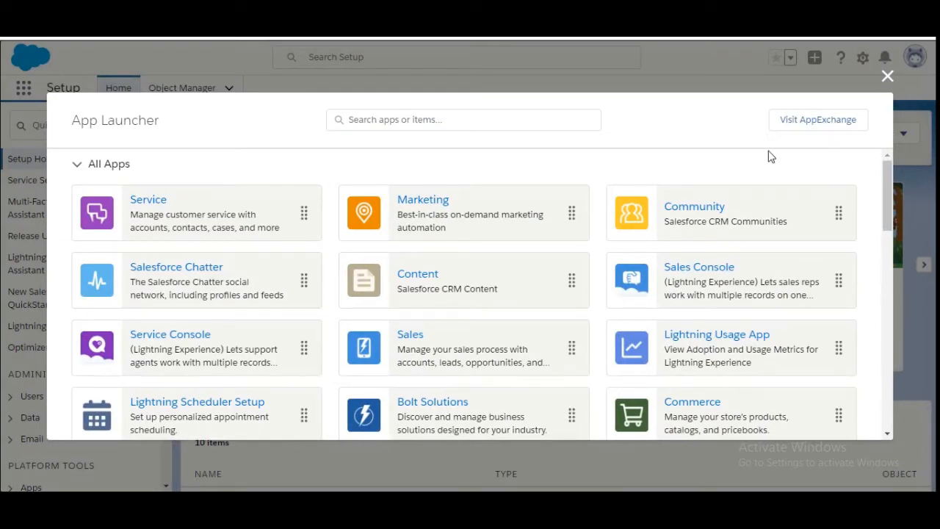
left_click(841, 129)
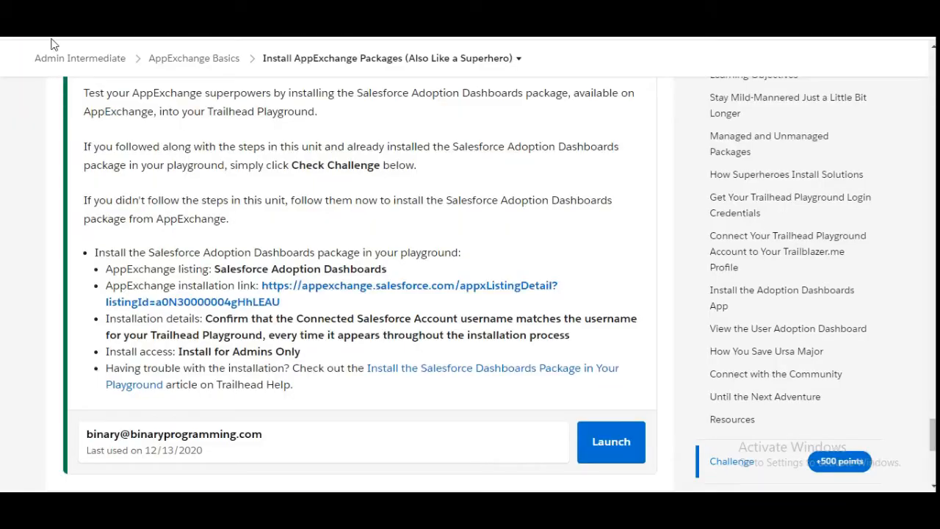
left_click_drag(214, 268, 389, 268)
key("ctrl+c")
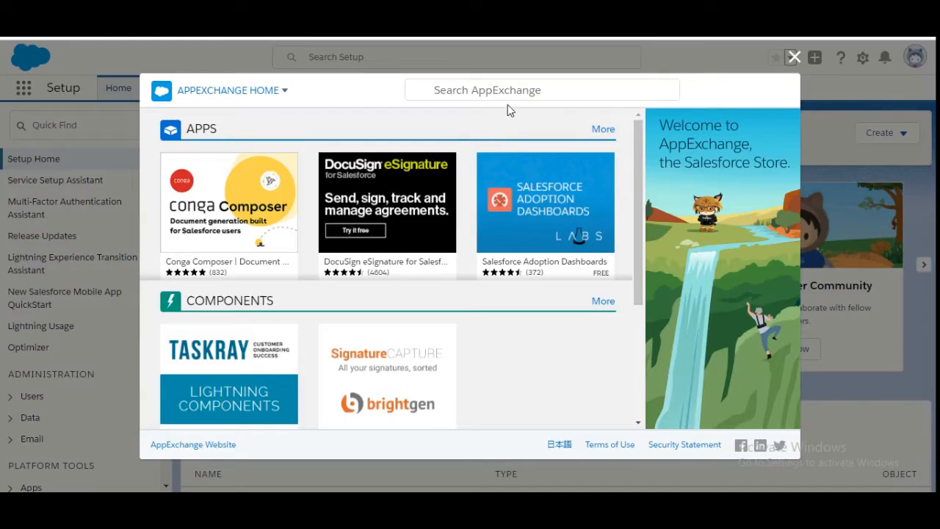
Search AppExchange for 'Salesforce Adoption Dashboards', open its listing, and choose Get It Now
left_click(512, 89)
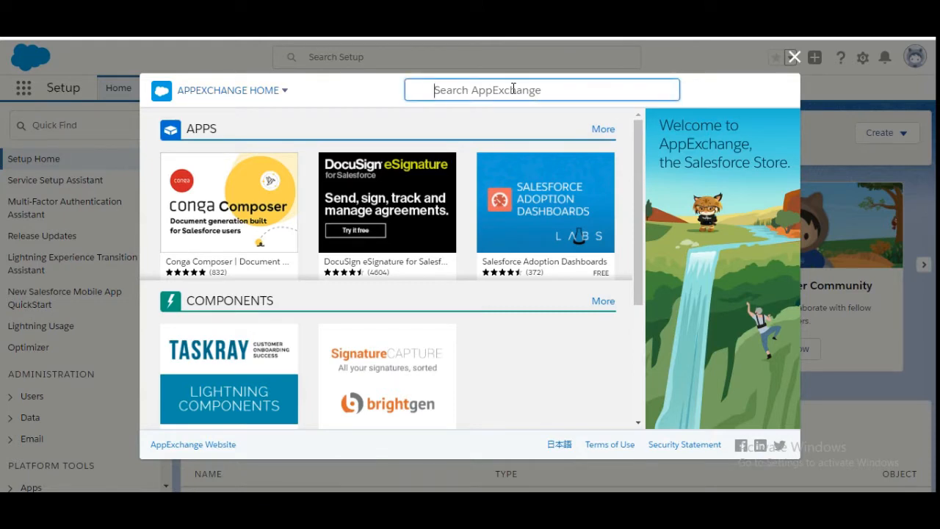
key("ctrl+v")
key("Return")
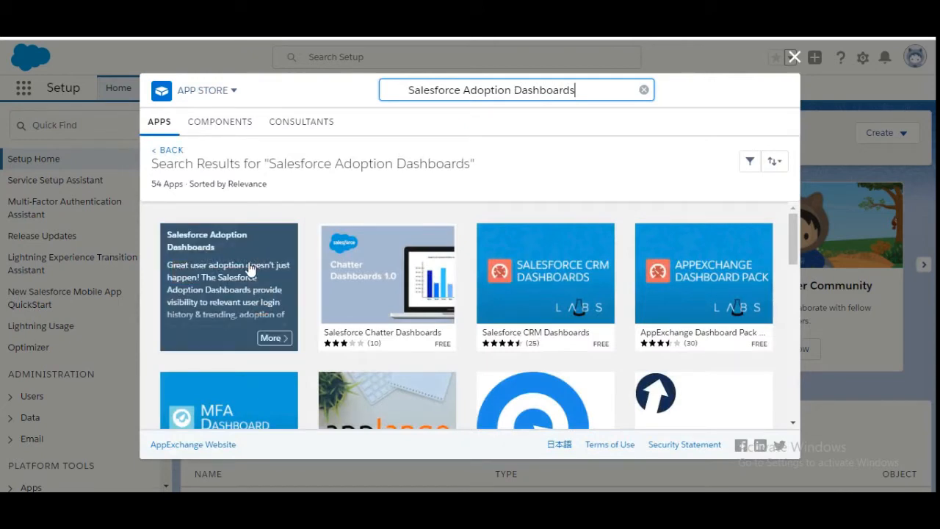
left_click(250, 268)
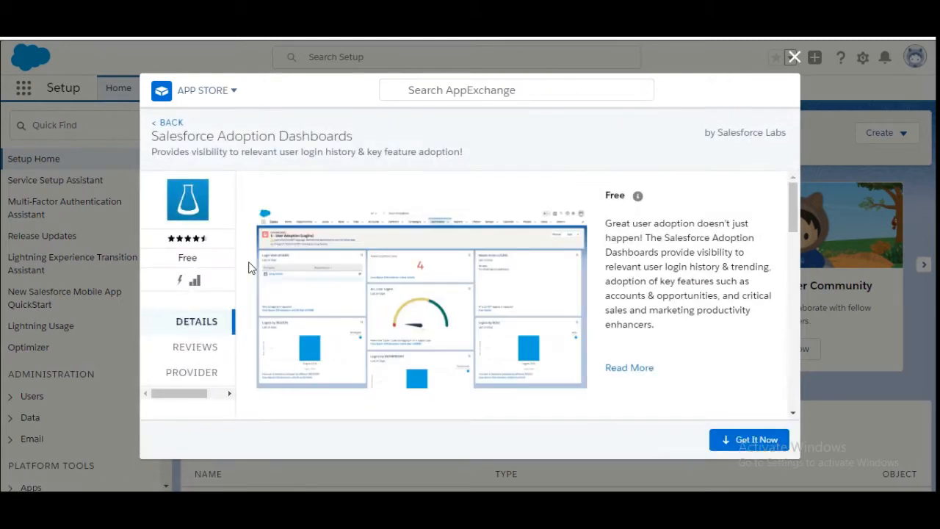
left_click(761, 441)
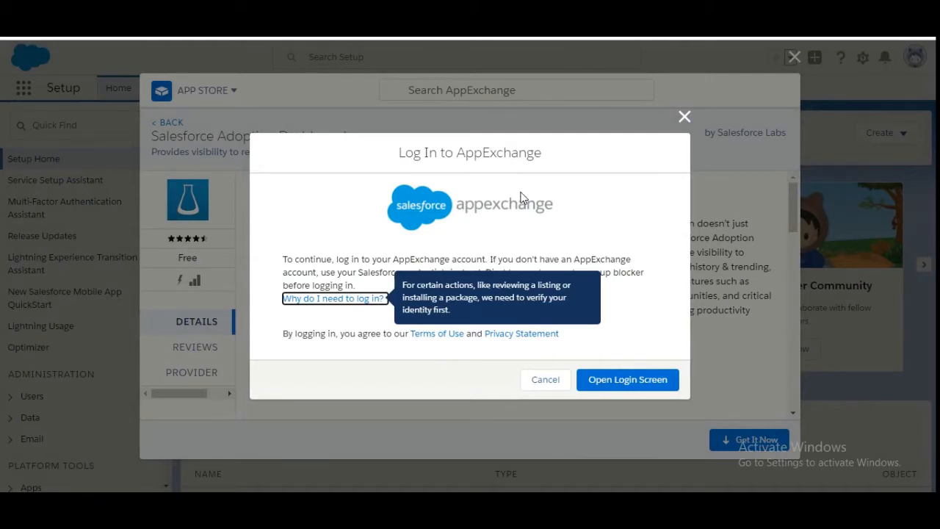
Log in to AppExchange and choose Install Here for the current org
left_click(626, 380)
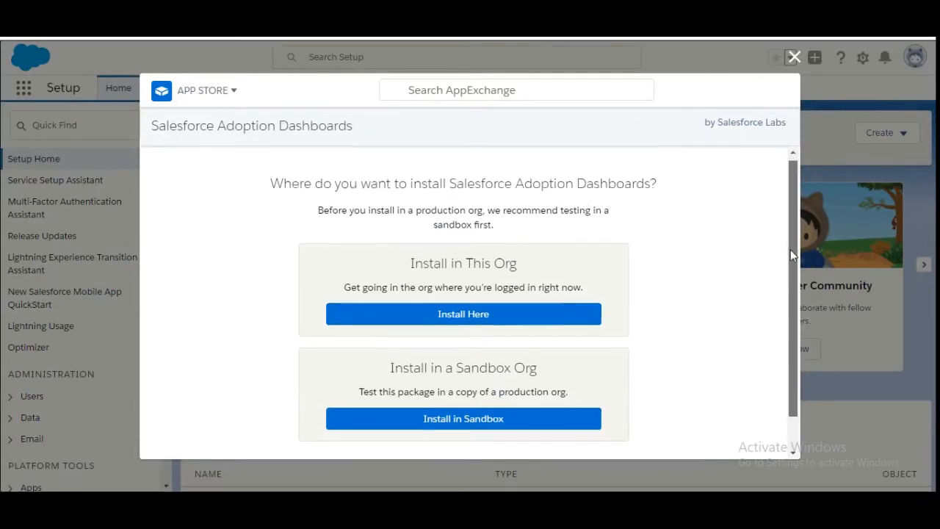
mouse_move(791, 254)
left_mouse_down()
mouse_move(789, 304)
mouse_move(777, 257)
left_mouse_up()
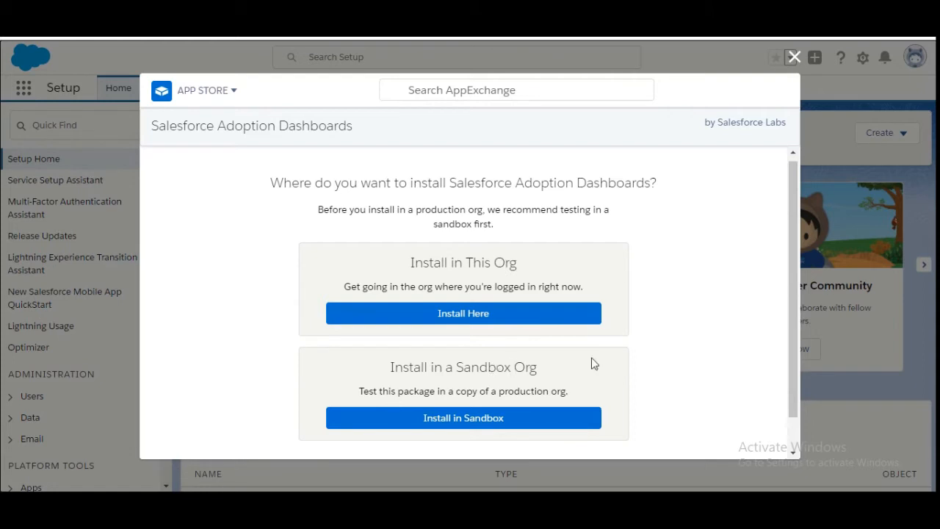
left_click(482, 315)
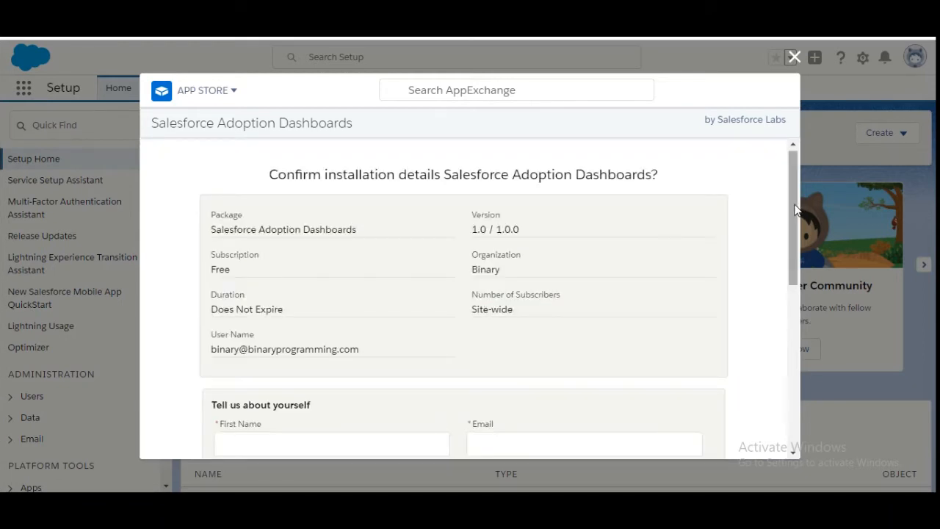
Fill in the installer's first name, last name and contact email address
left_click_drag(793, 213, 783, 269)
left_click(389, 307)
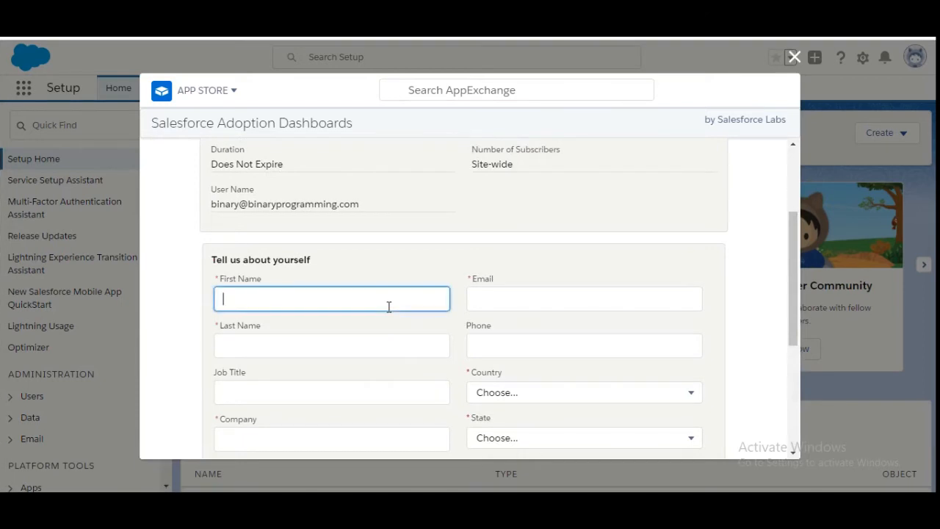
type("Binary")
key("Tab")
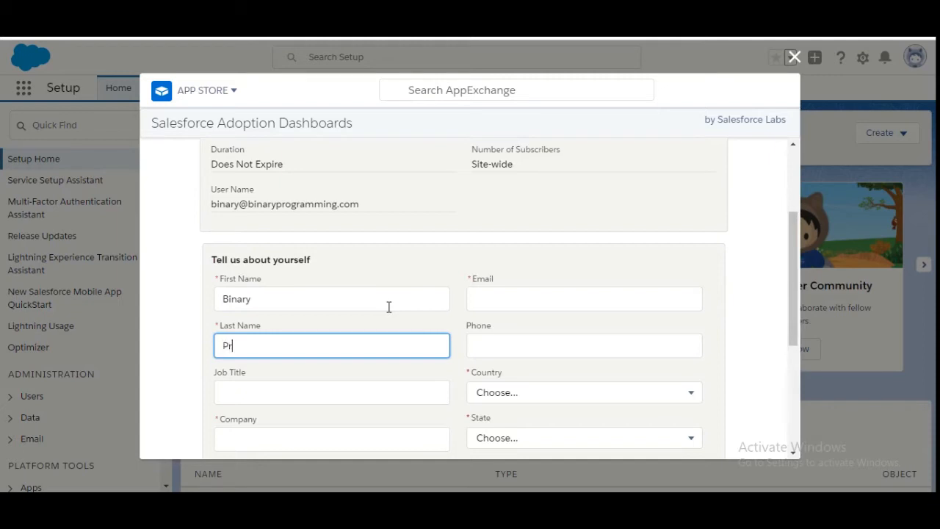
type("Programmin")
left_click(518, 296)
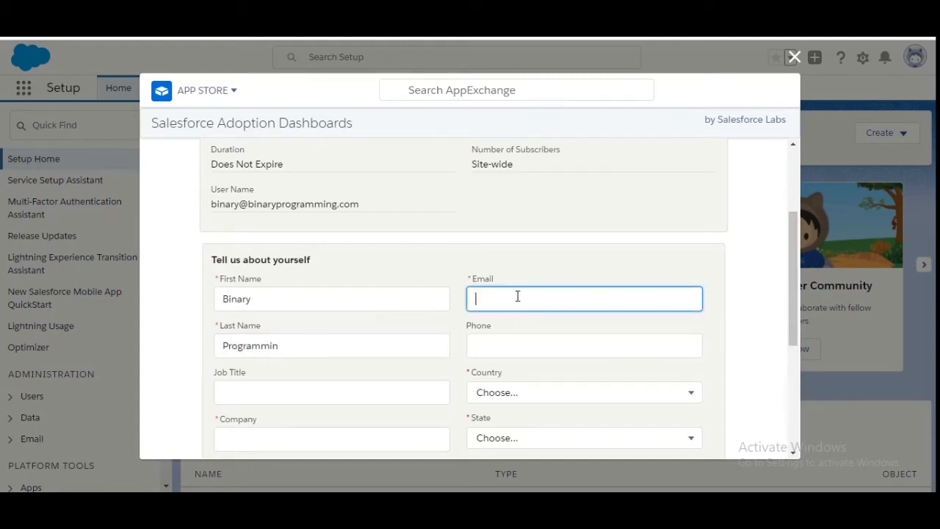
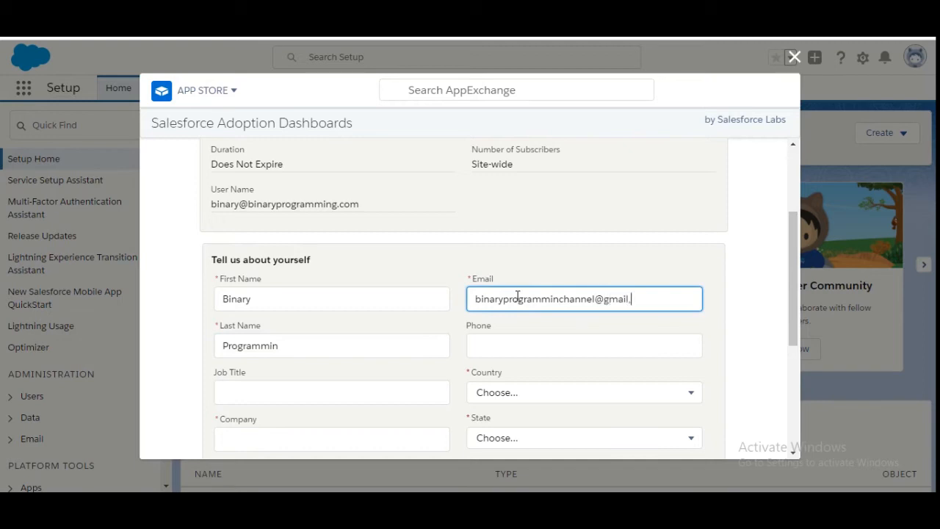
left_click(792, 283)
Set the Country to India
left_click_drag(791, 285, 777, 330)
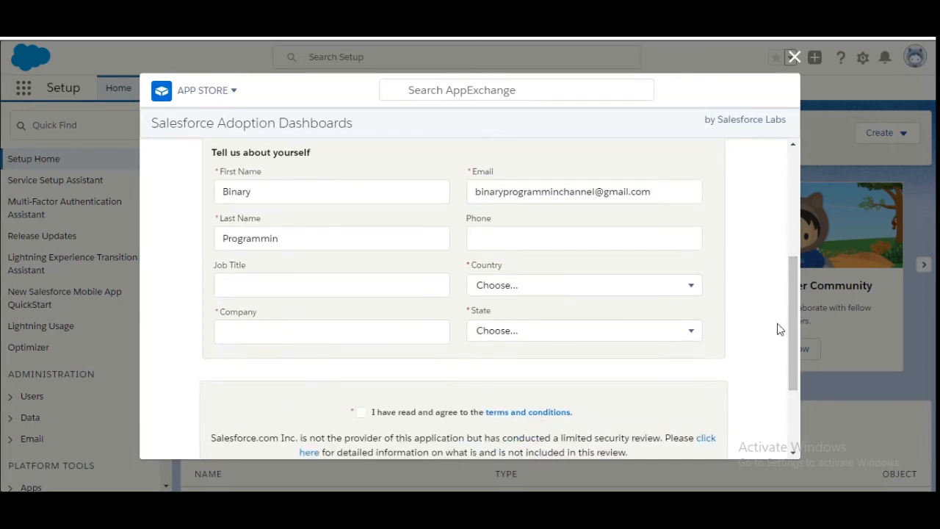
left_click(597, 284)
key("i")
key("n")
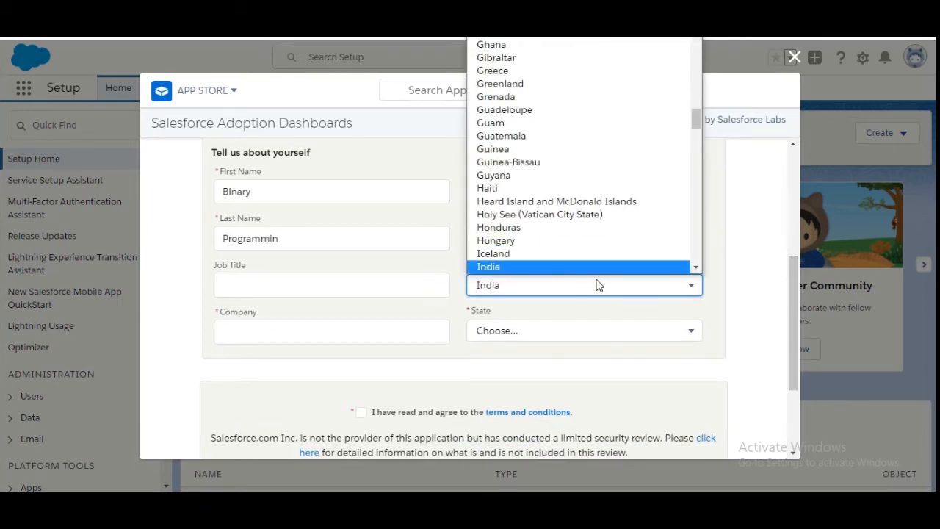
key("Return")
Enter the company name and accept the terms and conditions
left_click(342, 332)
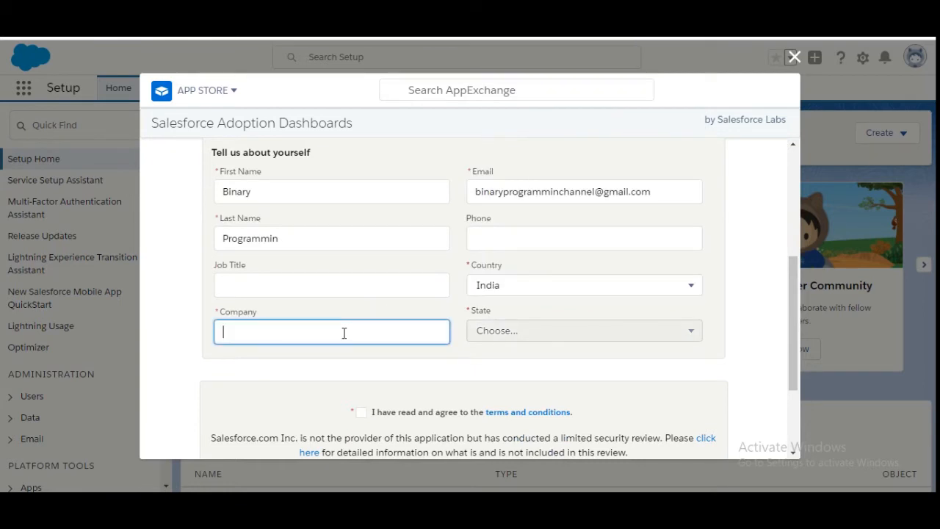
type("BinsryProgrammin")
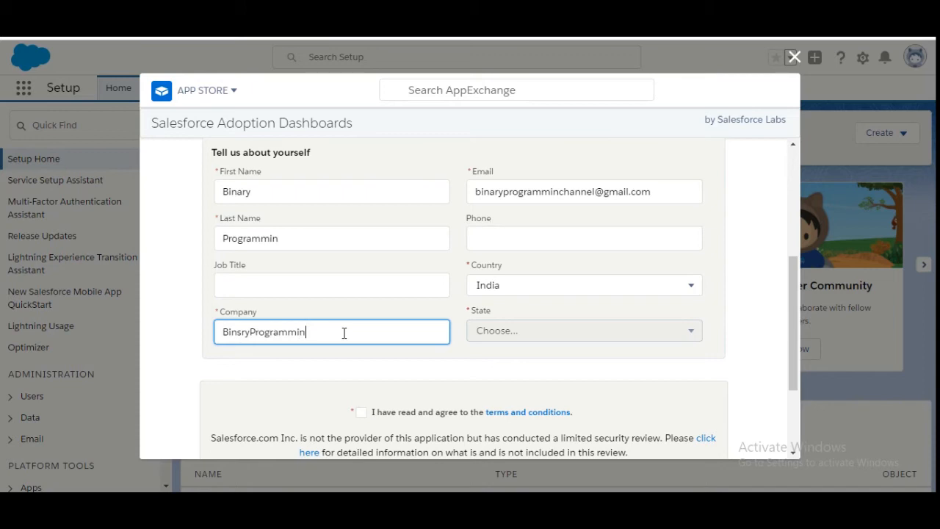
type("g")
key("ctrl+a")
left_click(438, 361)
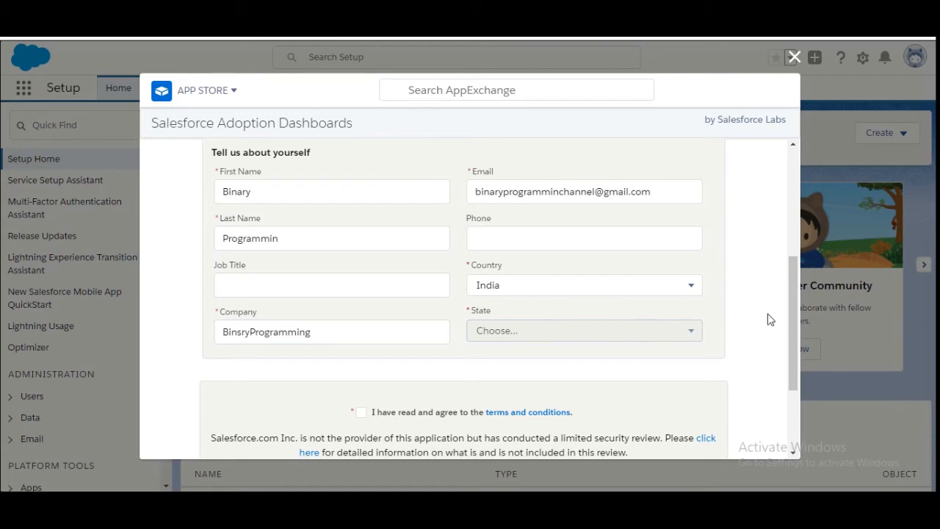
scroll(789, 320, "down", 2)
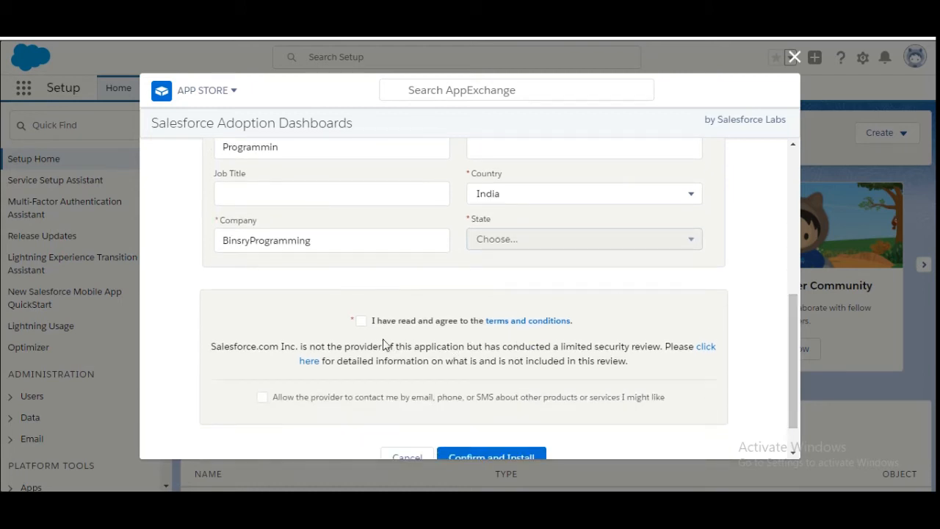
left_click(360, 322)
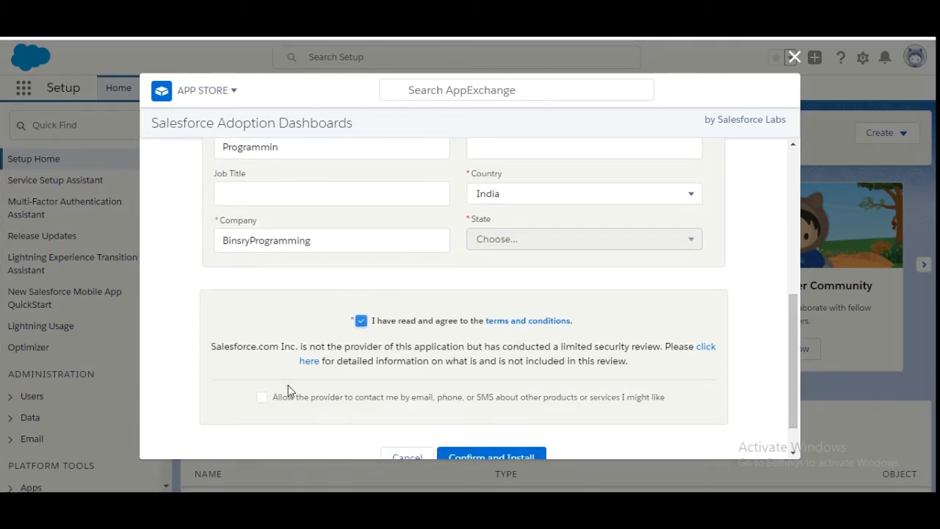
scroll(793, 393, "down", 1)
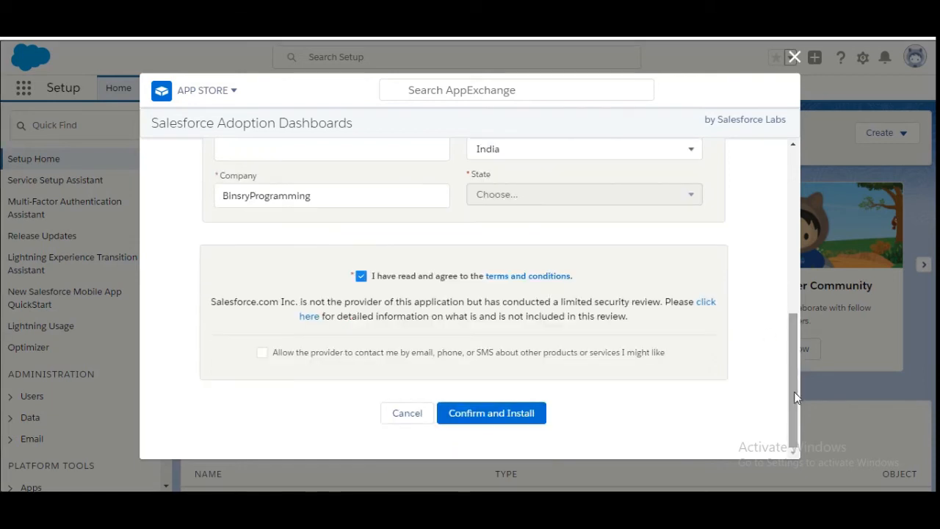
Confirm and install Salesforce Adoption Dashboards for admins only, then close AppExchange
left_click(492, 413)
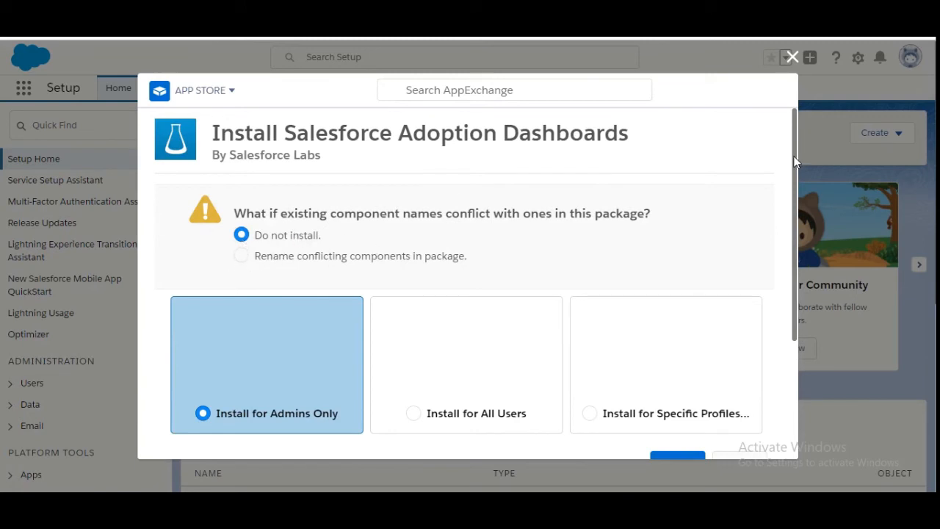
left_click_drag(796, 158, 792, 255)
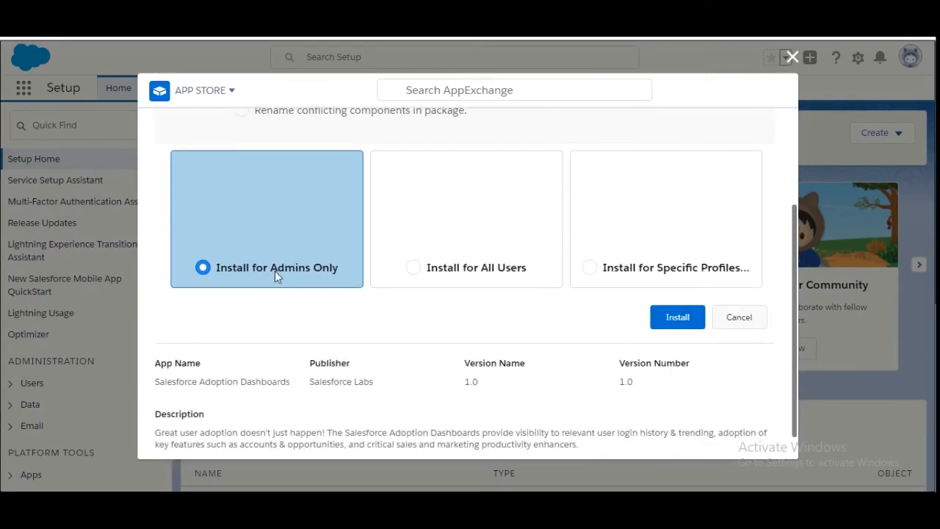
left_click(670, 322)
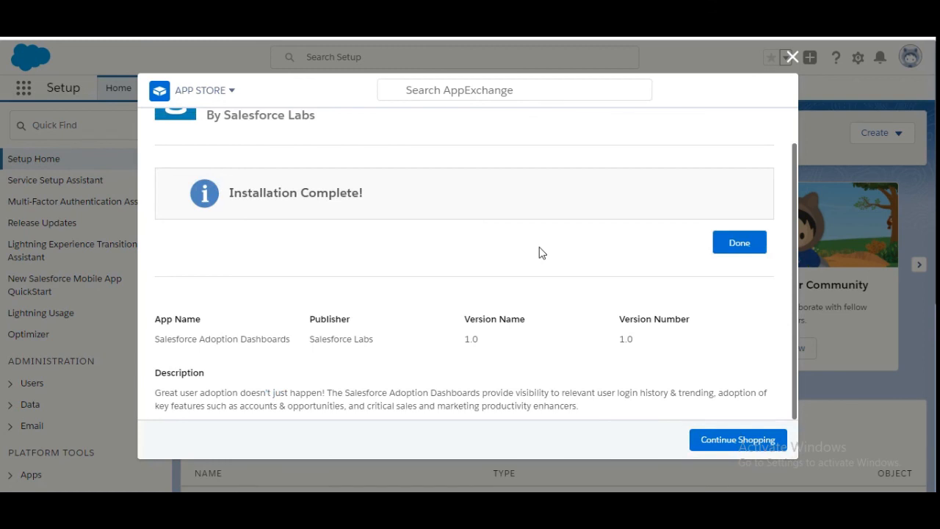
left_click(737, 244)
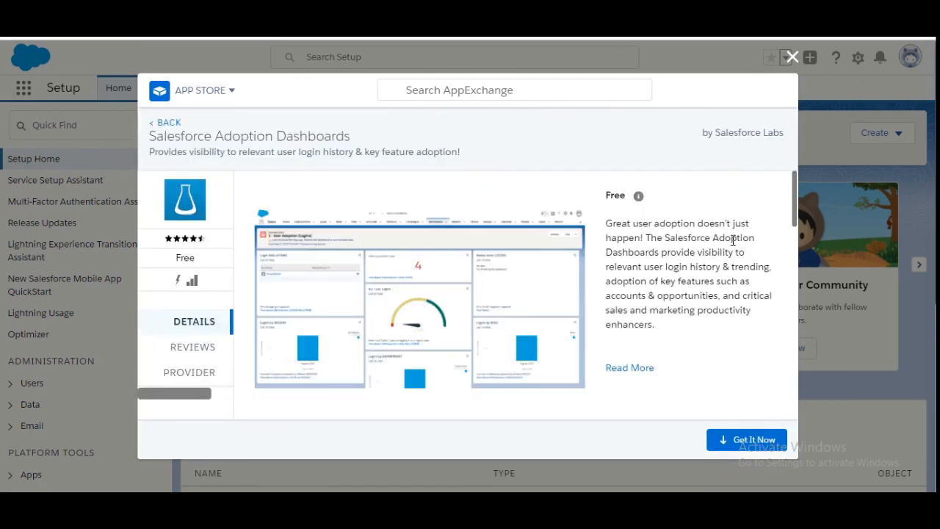
left_click(792, 58)
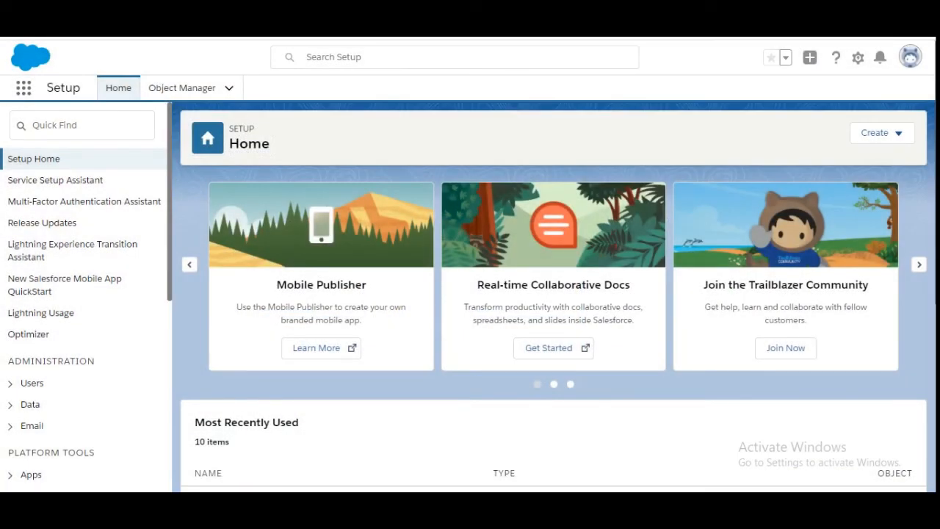
Back in the Trailhead unit, run Check Challenge to verify the installation
key("ctrl+Tab")
left_click(523, 246)
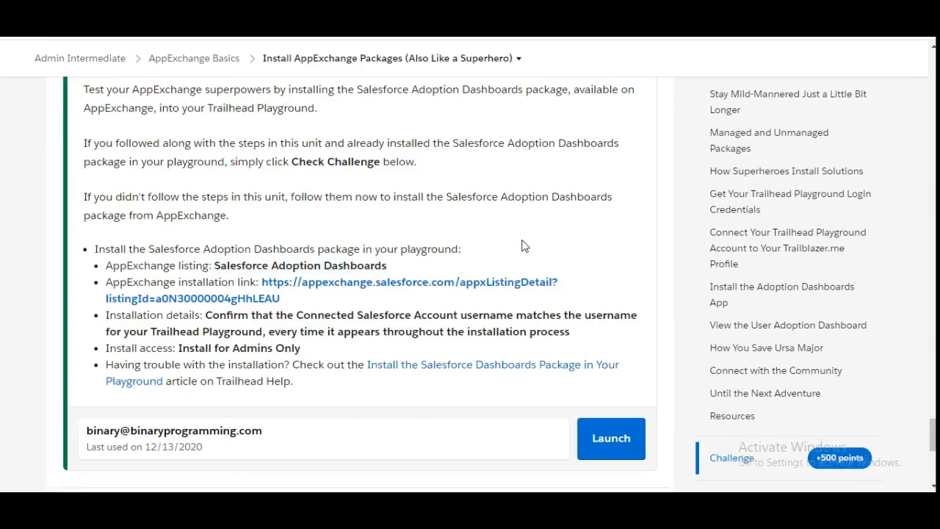
scroll(523, 246, "down", 2)
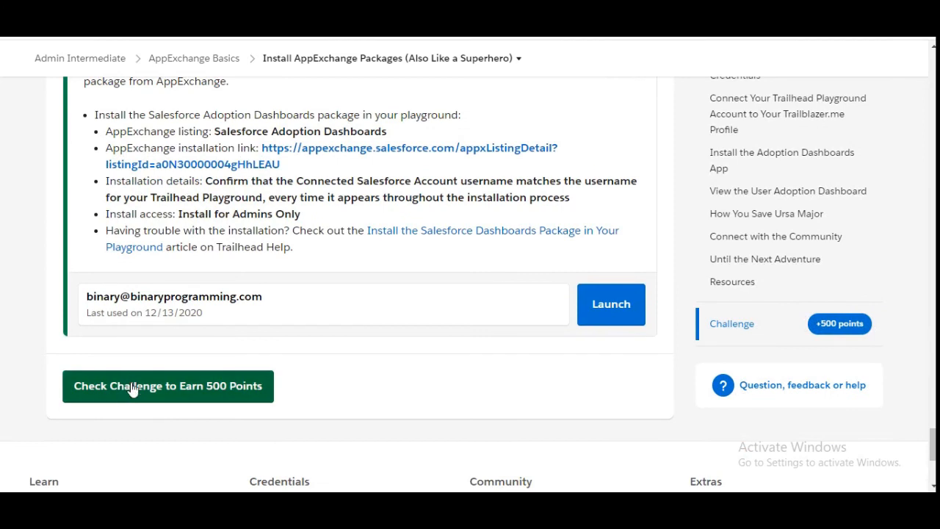
left_click(132, 389)
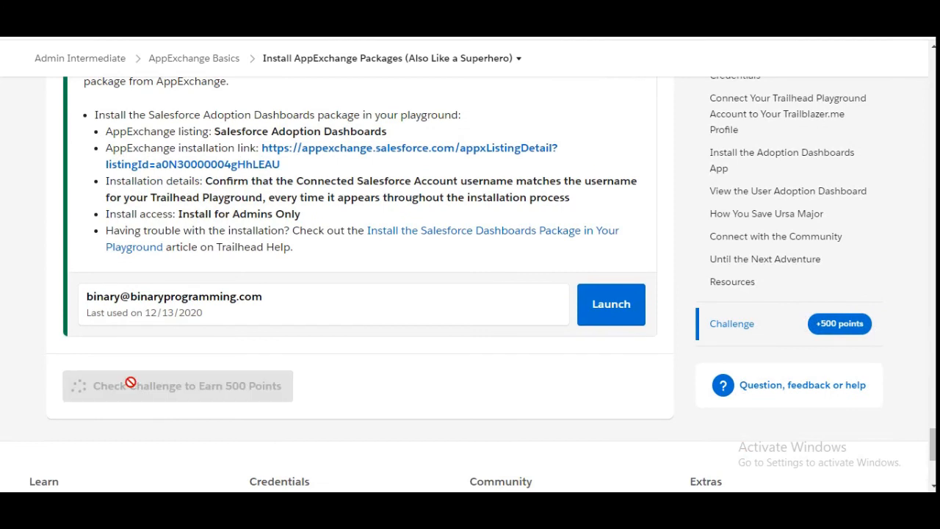